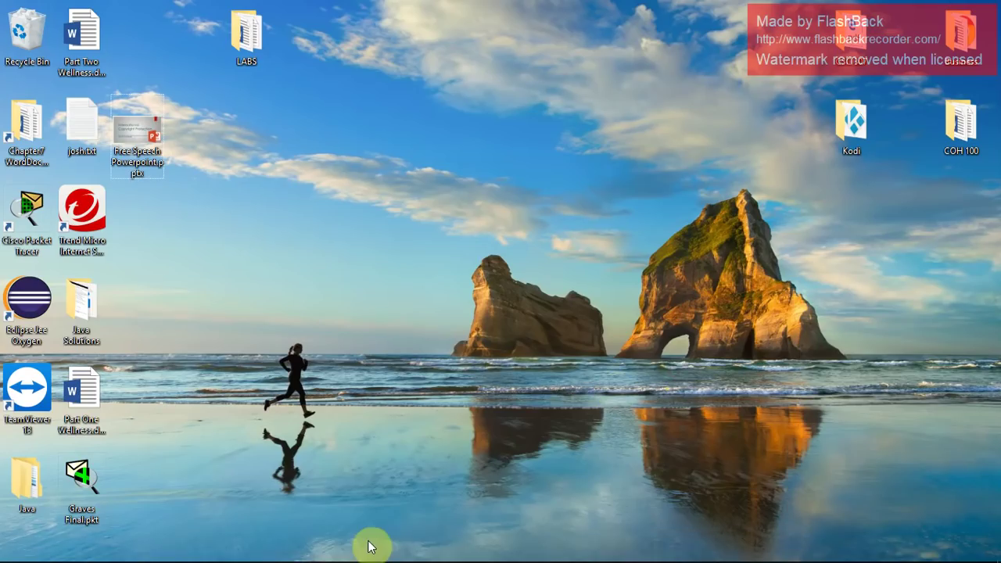
Search 'power settings' from the Start quick-links Search and open Power & sleep settings.
mouse_move(447, 547)
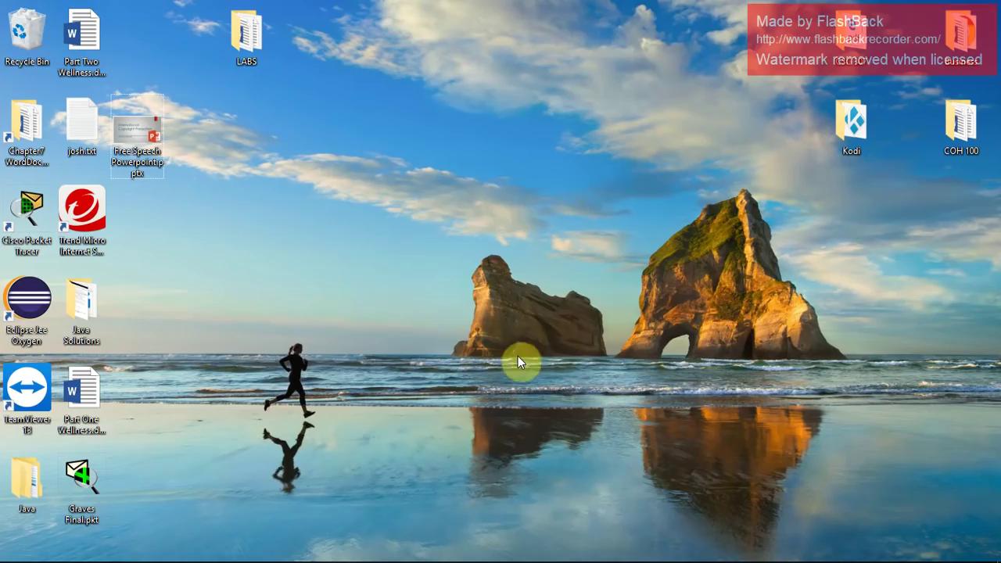
mouse_move(168, 556)
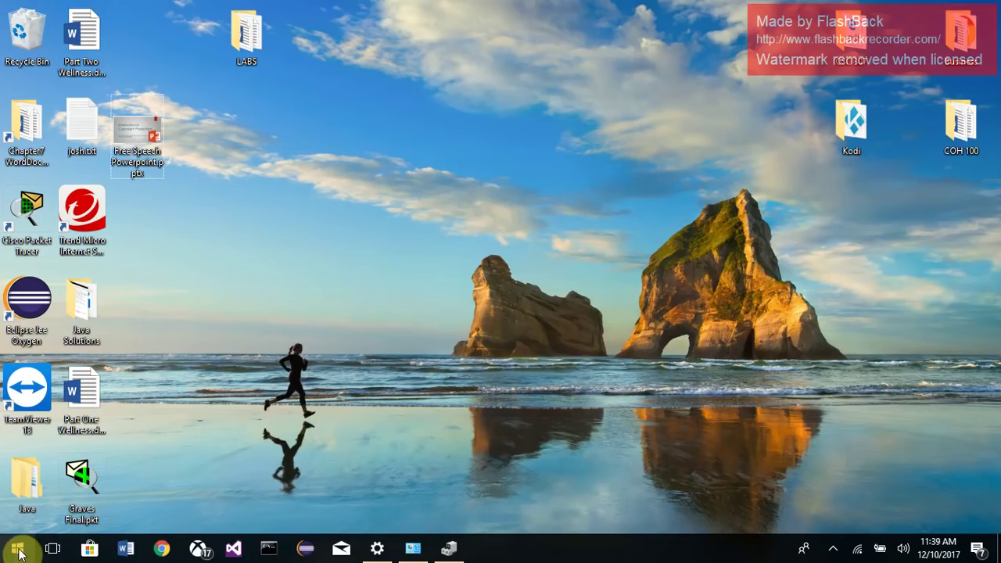
right_click(21, 548)
left_click(72, 452)
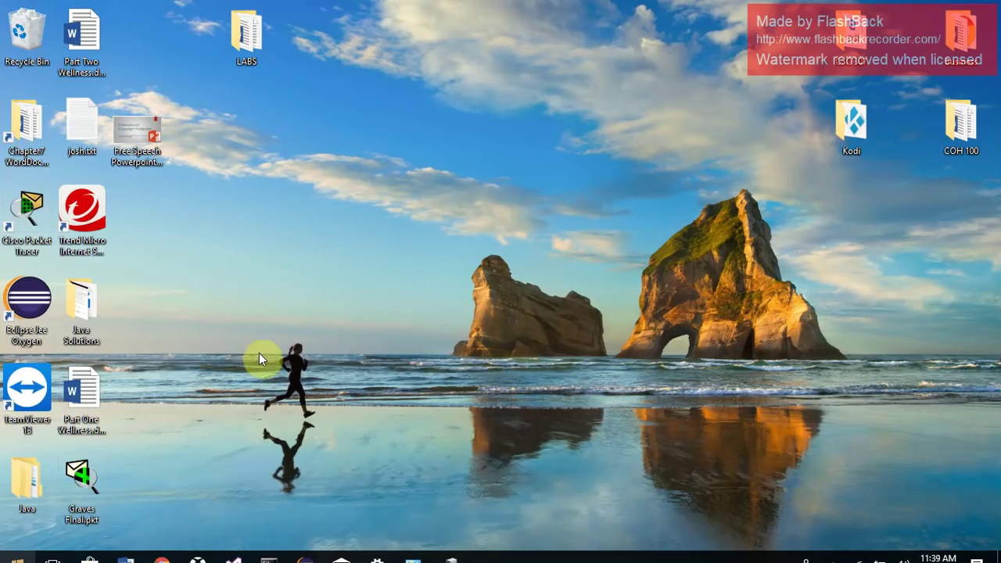
type("batt")
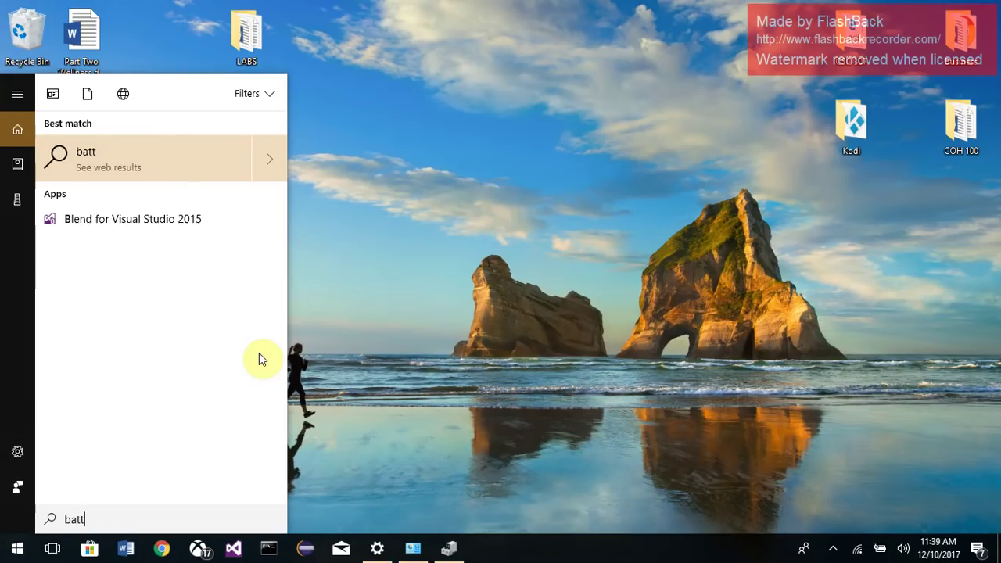
key("BackSpace")
key("BackSpace")
key("BackSpace")
key("BackSpace")
type("poe")
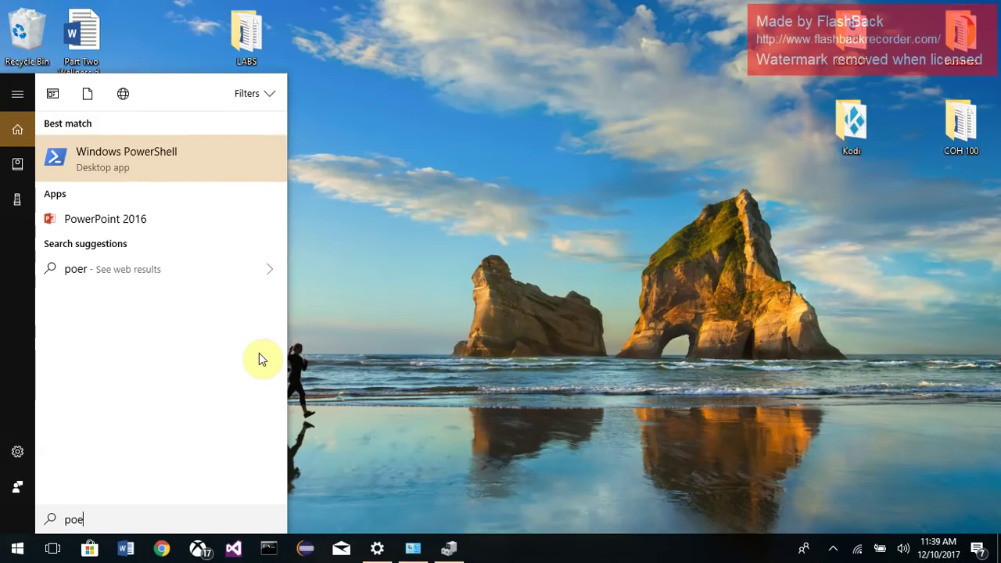
key("BackSpace")
type("wer")
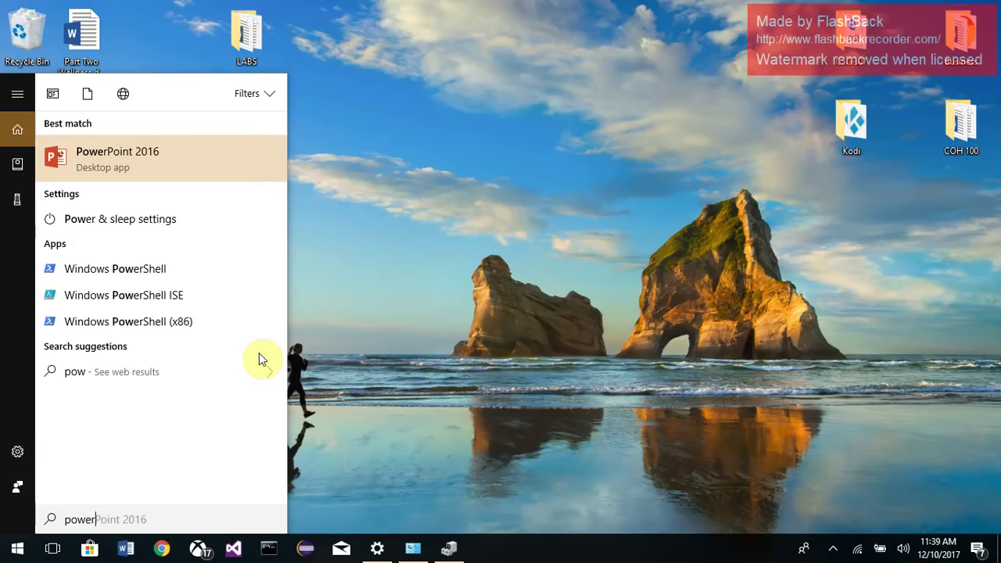
type(" settings")
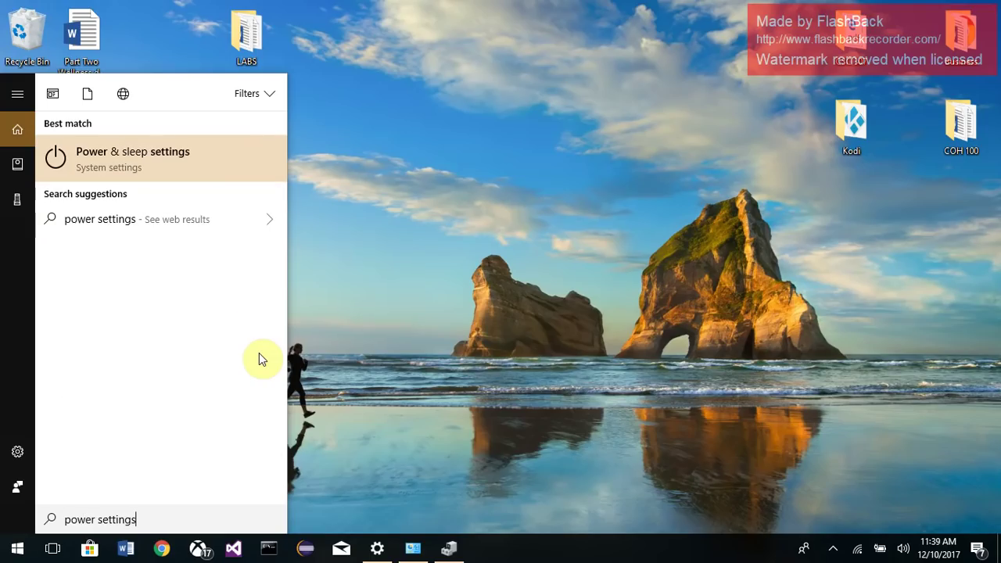
left_click(186, 152)
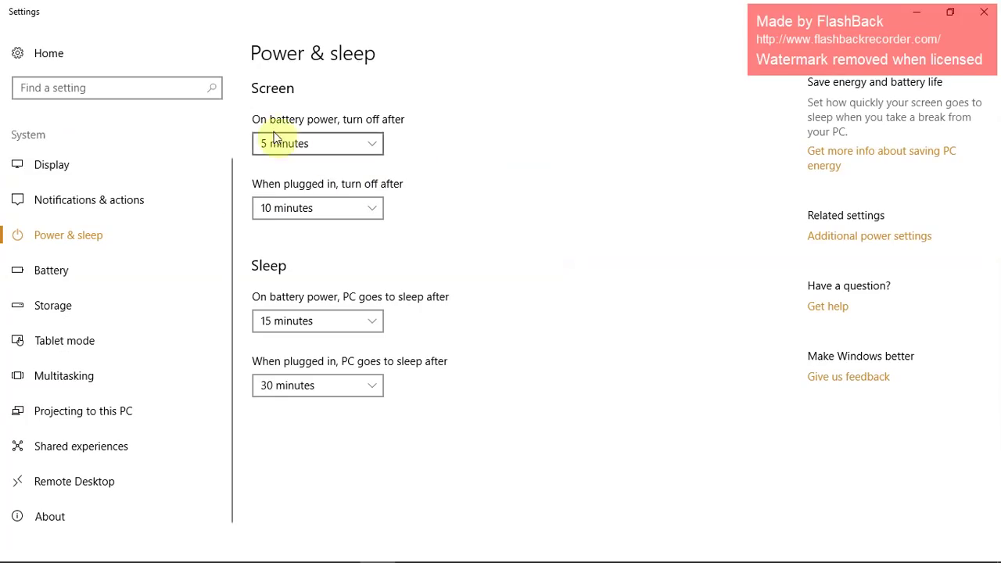
Open Additional power settings in Control Panel and edit the Balanced plan's settings.
left_click(844, 243)
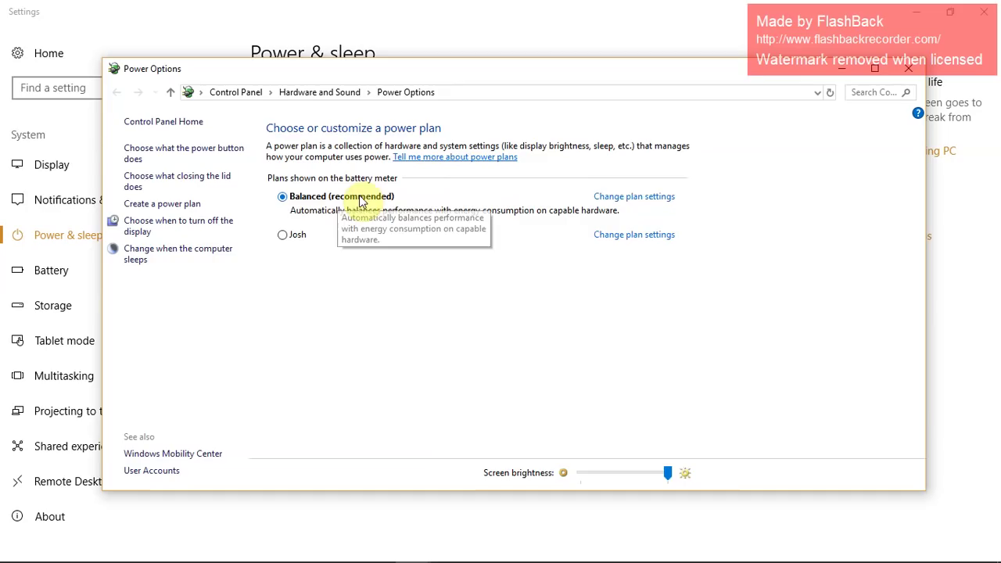
left_click(615, 197)
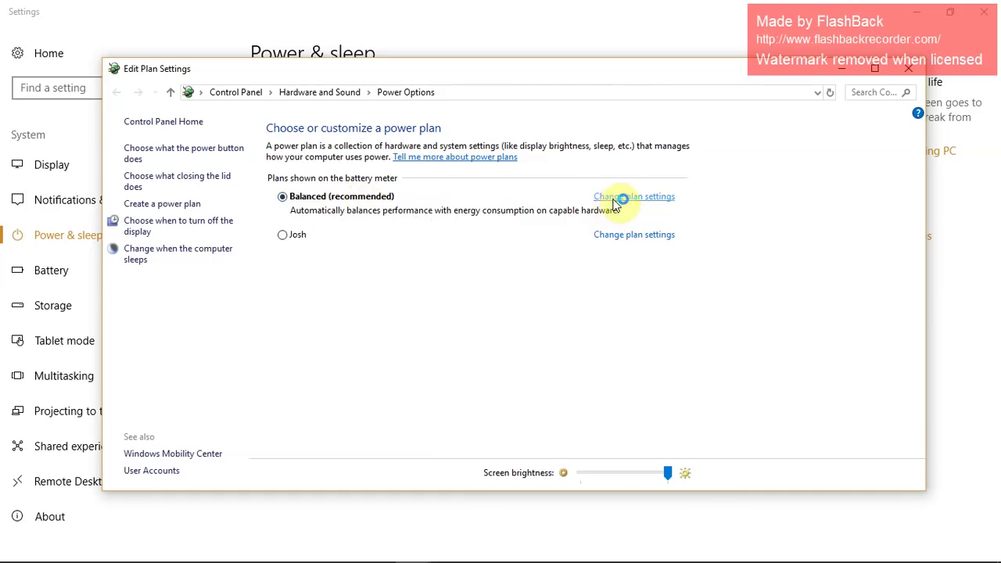
left_click(118, 92)
left_click(655, 202)
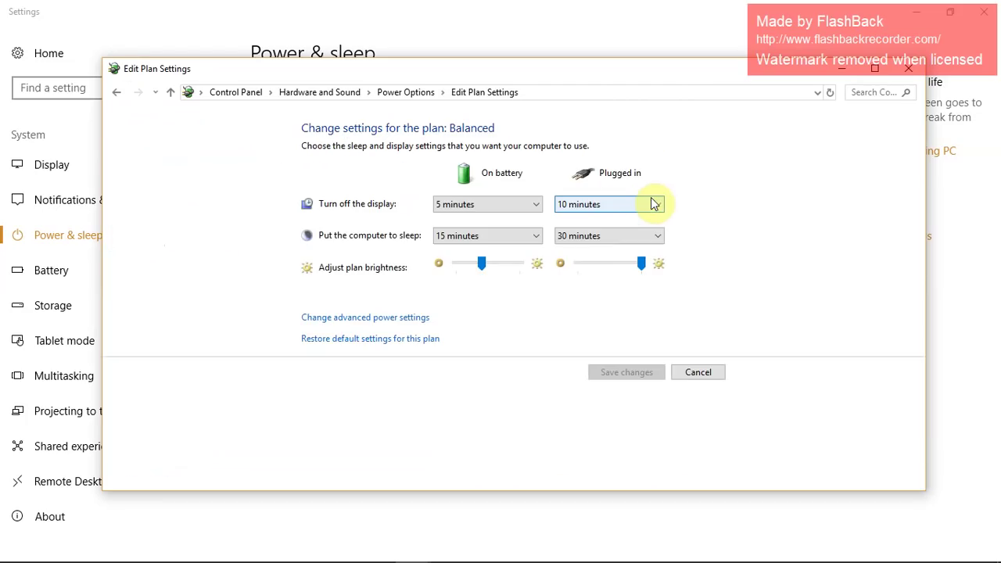
Open the Balanced plan's advanced settings and expand Wireless Adapter Settings > Power Saving Mode.
left_click(371, 319)
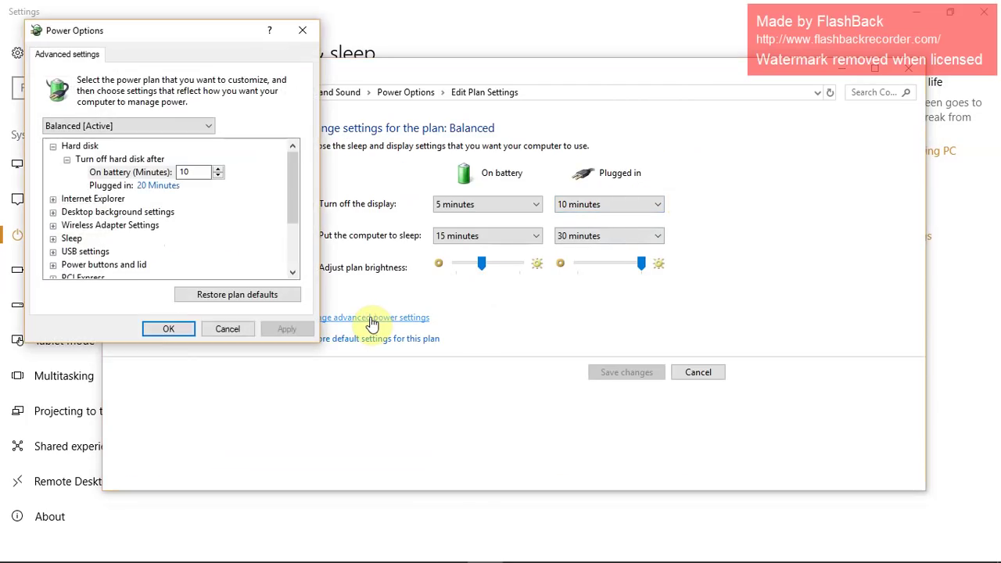
scroll(184, 203, "down", 1)
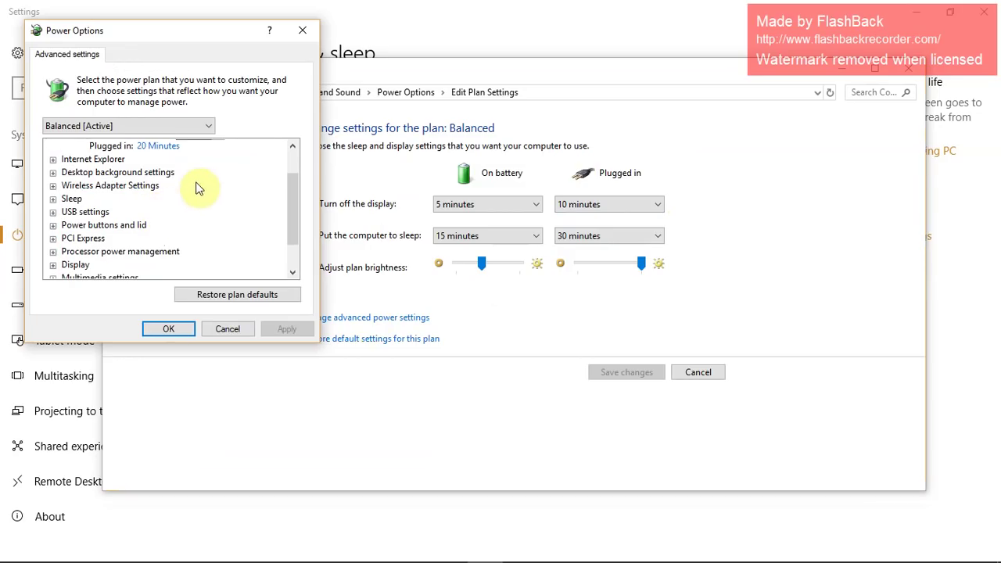
left_click_drag(290, 196, 293, 213)
left_click(53, 159)
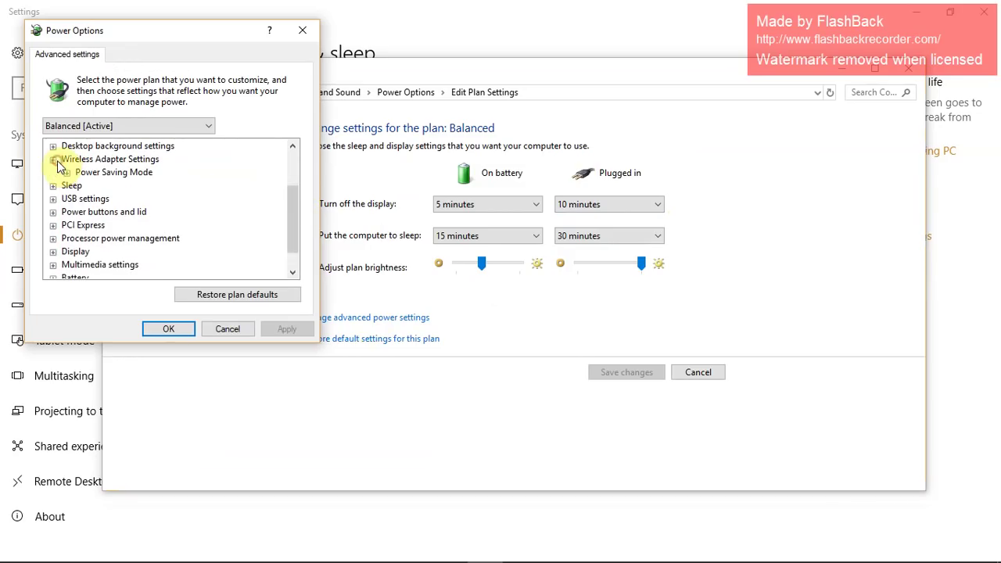
left_click(67, 172)
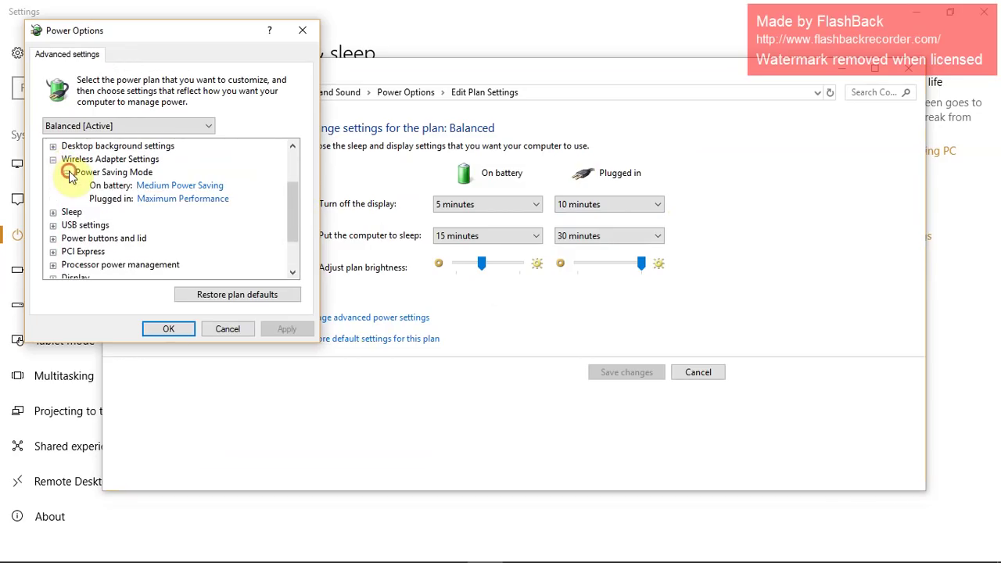
Set the plugged-in wireless power saving mode to Maximum Performance, then Apply and OK.
left_click(173, 202)
left_click(234, 199)
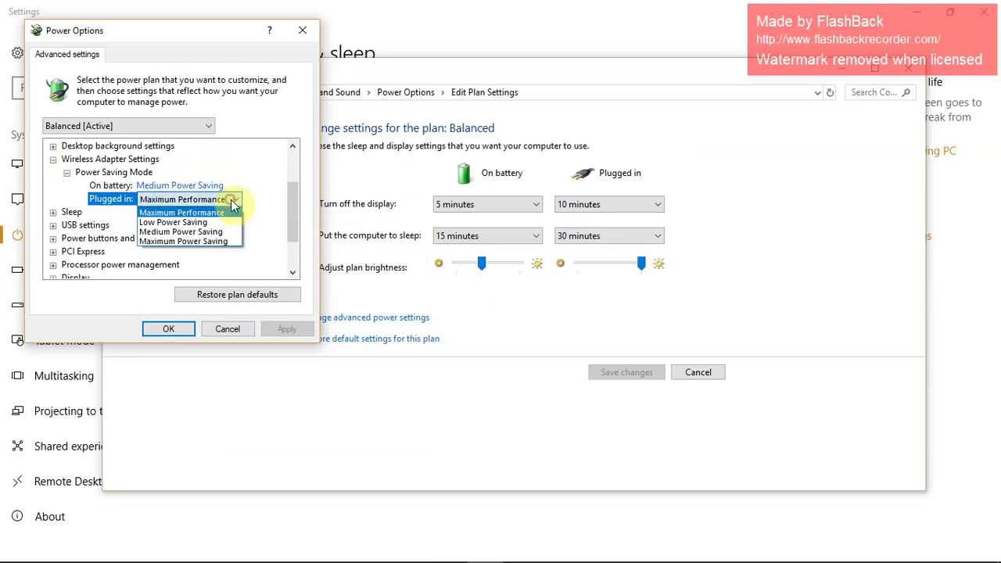
left_click(224, 214)
left_click(227, 200)
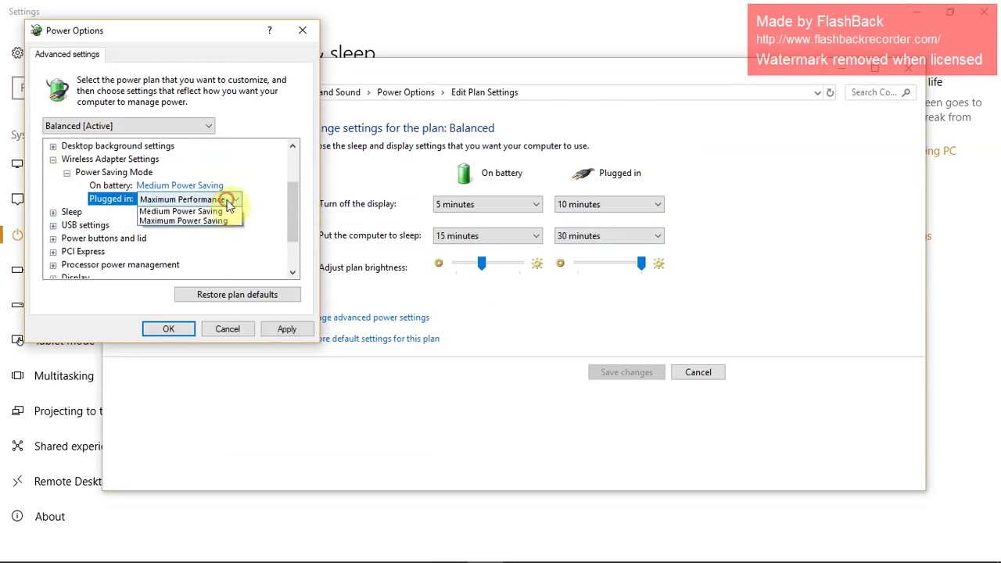
left_click(229, 213)
left_click(233, 200)
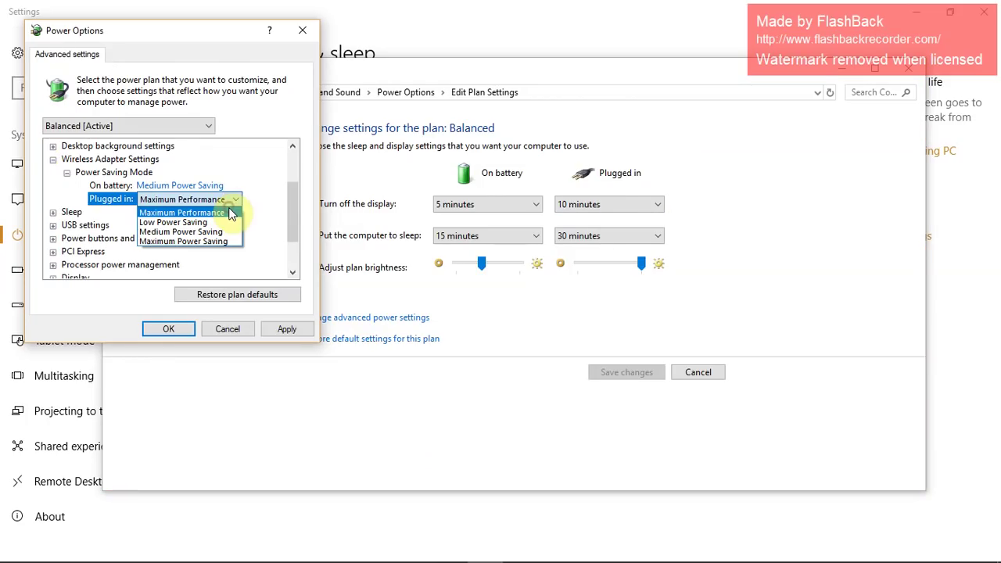
left_click(230, 213)
left_click(287, 329)
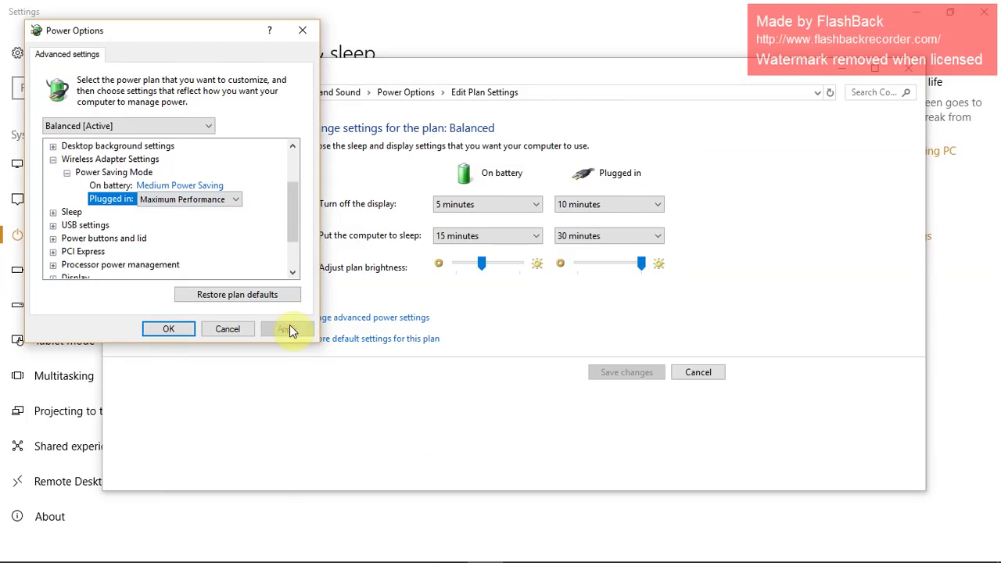
left_click(176, 337)
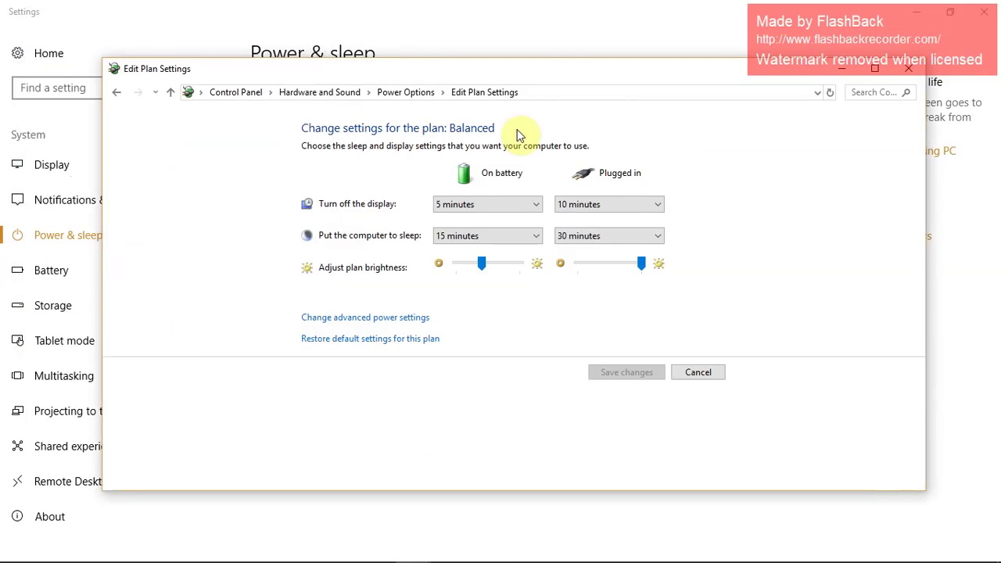
Close Edit Plan Settings and the Settings window, then search Start for 'device'.
left_click(907, 69)
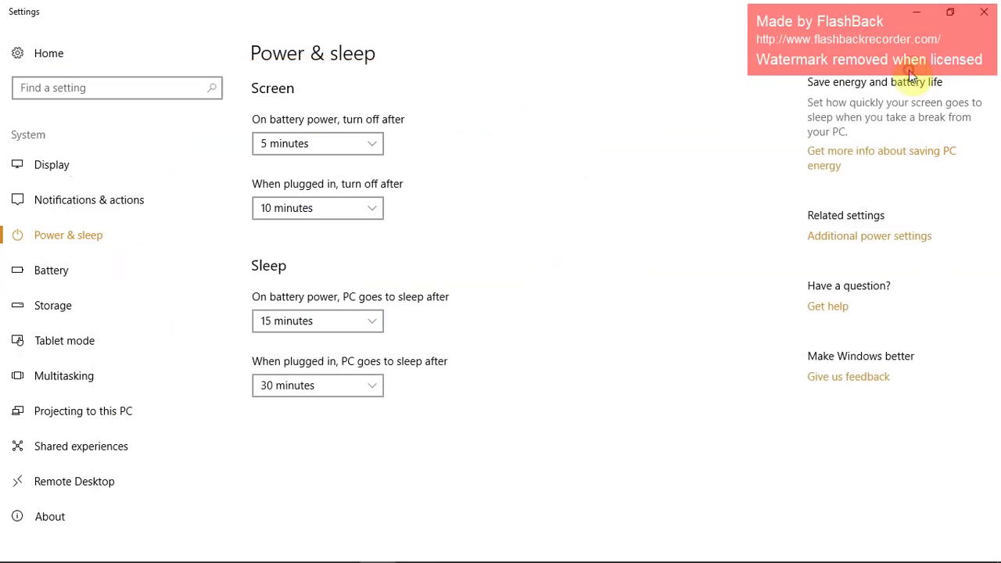
left_click(978, 18)
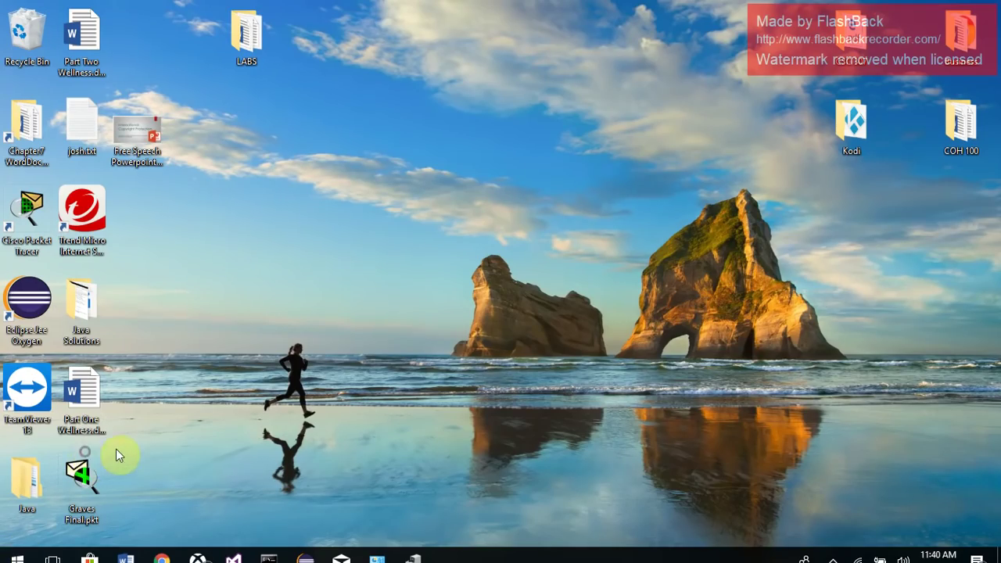
key("super")
type("de")
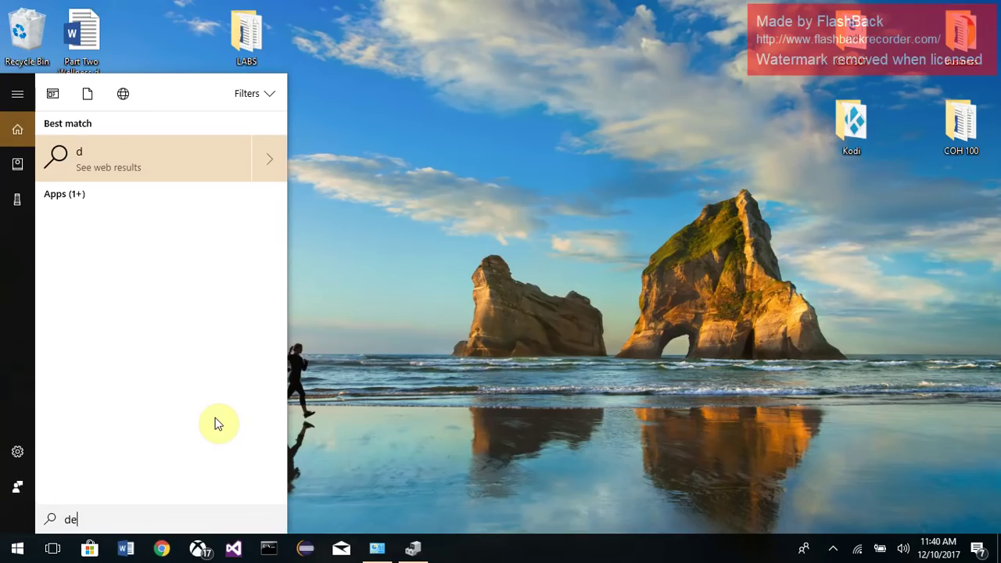
type("vice")
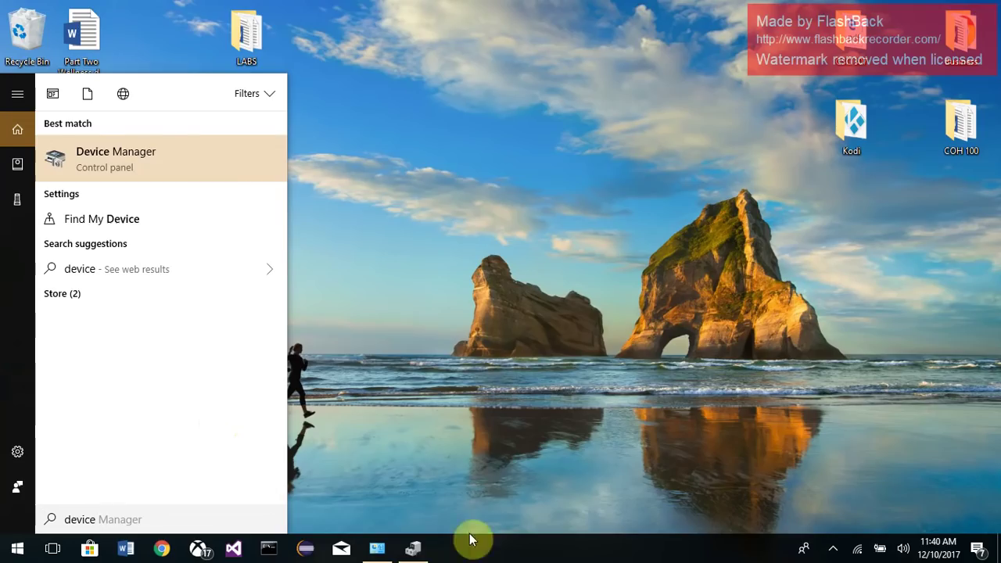
Open Device Manager maximized and bring up the Realtek RTL8188EE Wi-Fi adapter's menu under Network adapters.
left_click(415, 546)
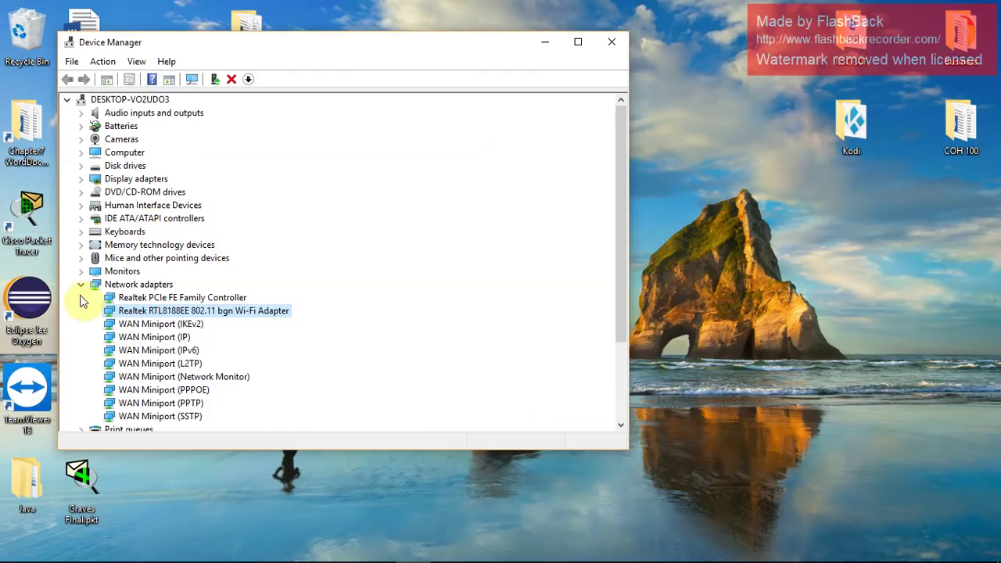
left_click(81, 285)
left_click(578, 41)
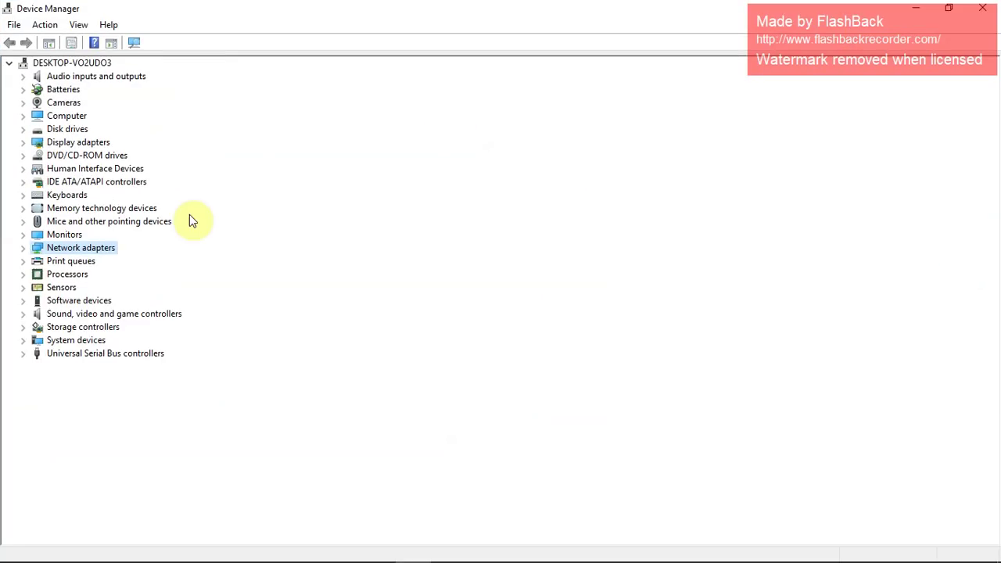
left_click(23, 248)
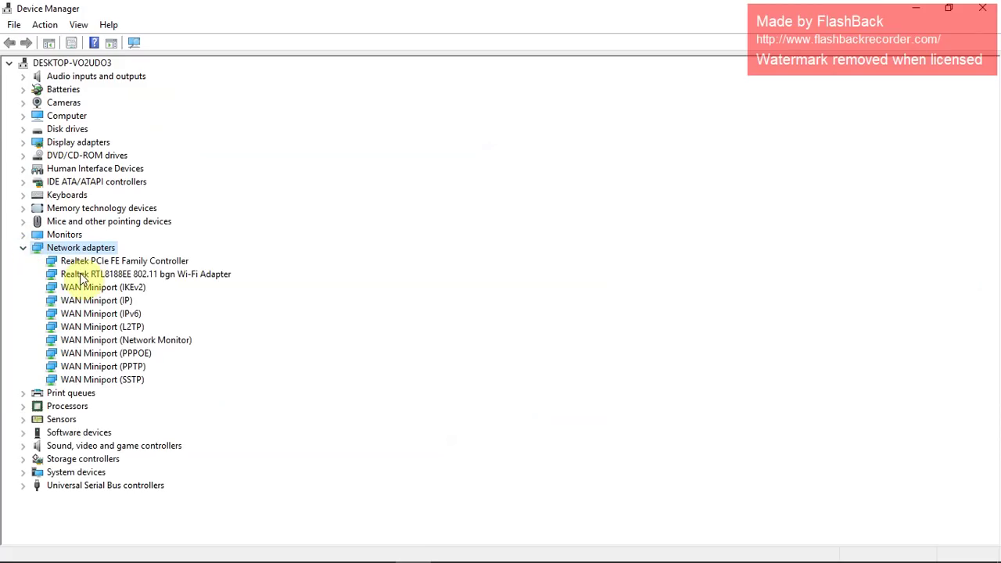
right_click(177, 274)
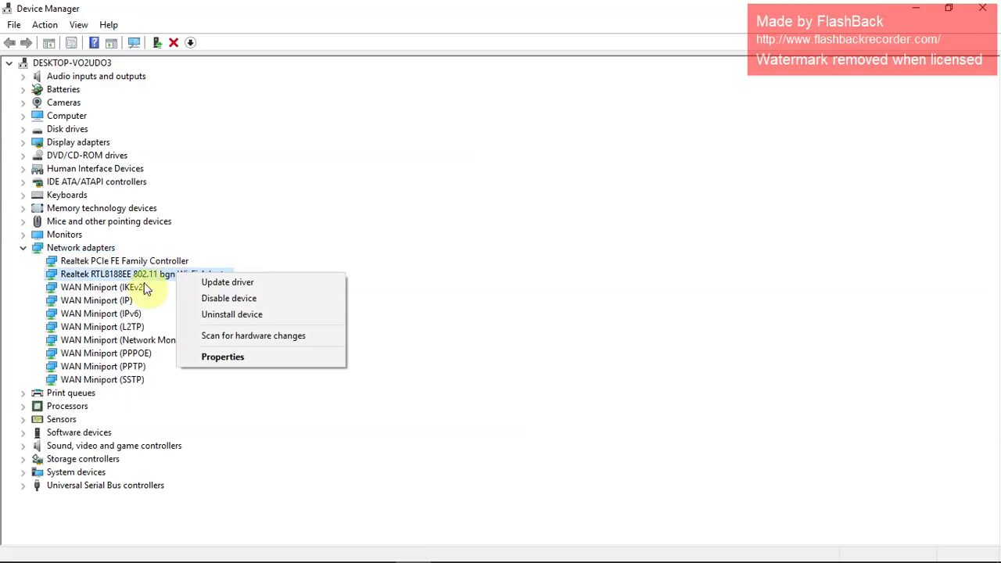
Uncheck 'Allow the computer to turn off this device to save power' in the adapter's Power Management properties.
left_click(219, 356)
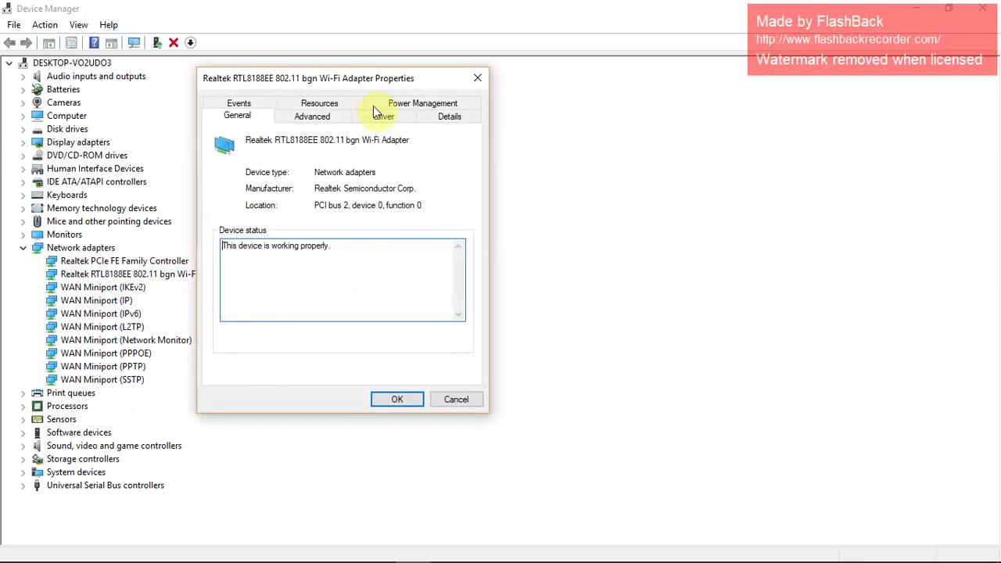
left_click(402, 104)
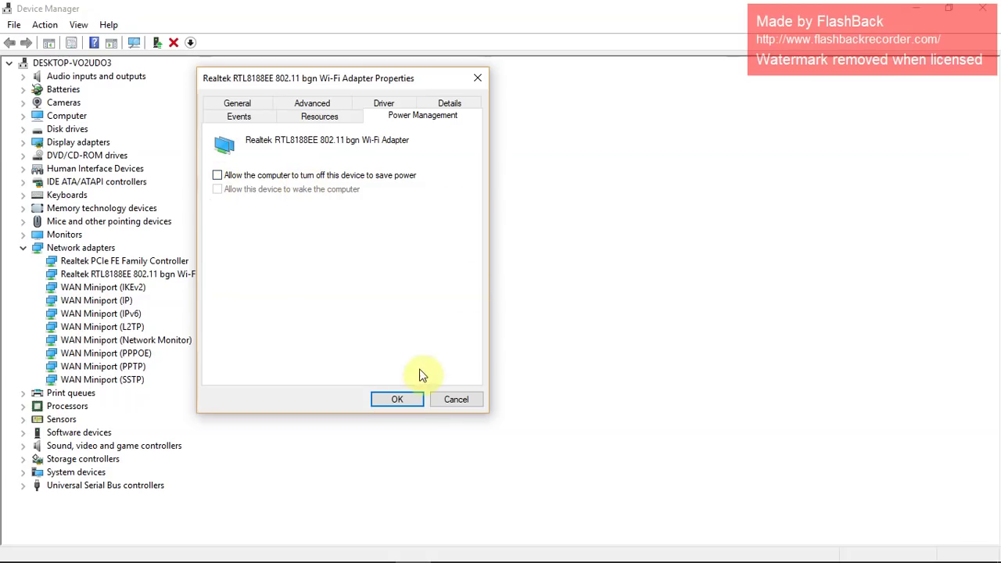
left_click(397, 399)
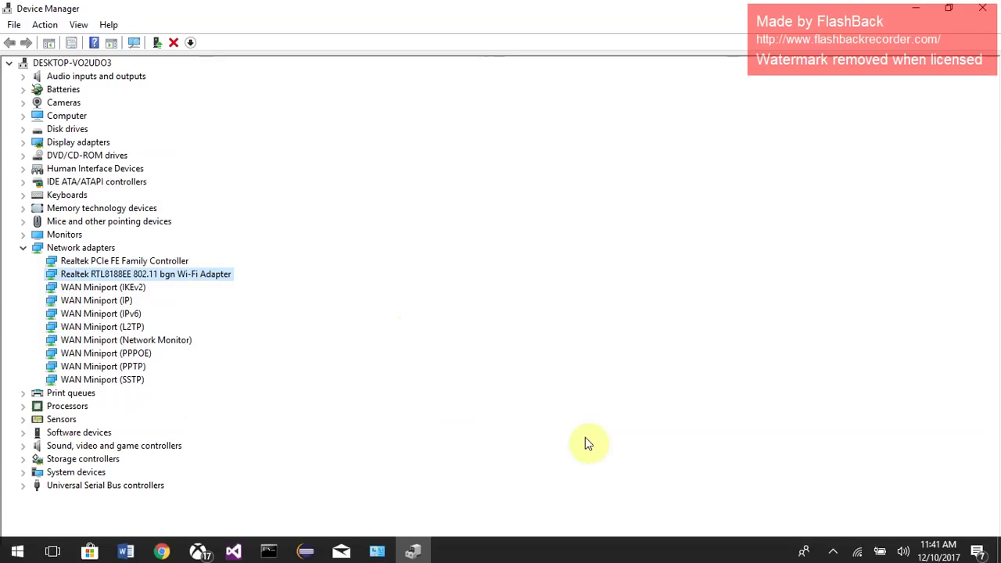
right_click(117, 279)
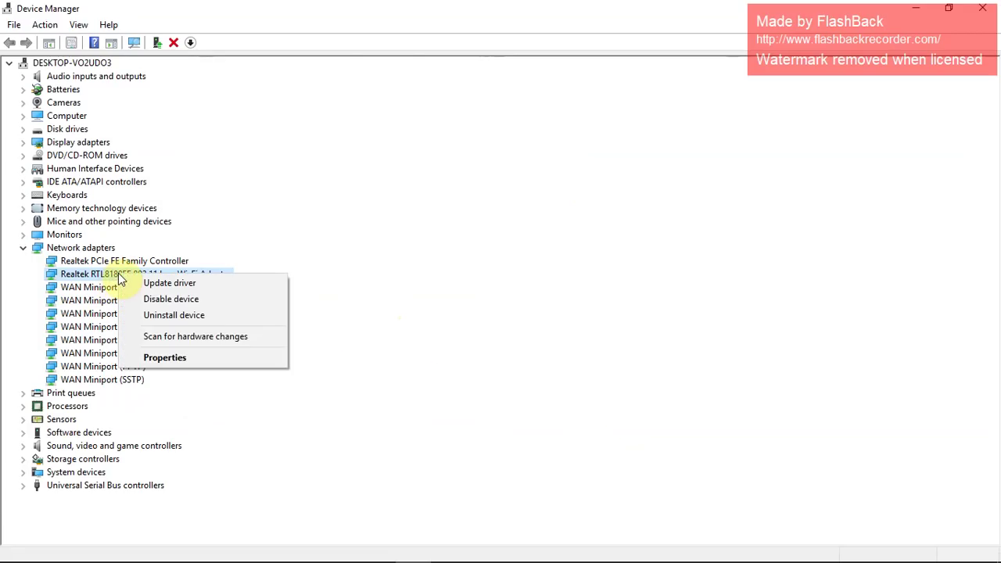
left_click(166, 284)
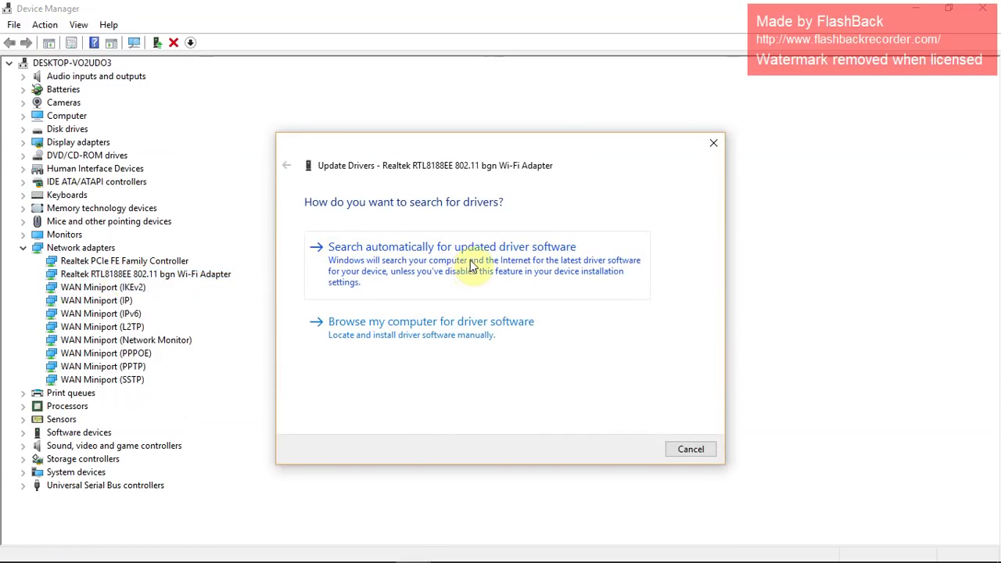
left_click(475, 264)
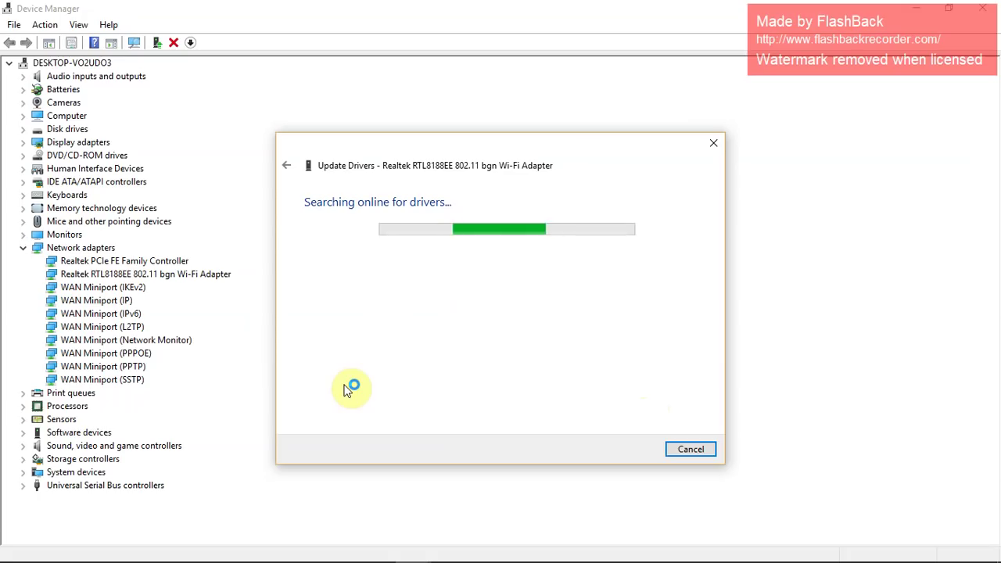
left_click(690, 449)
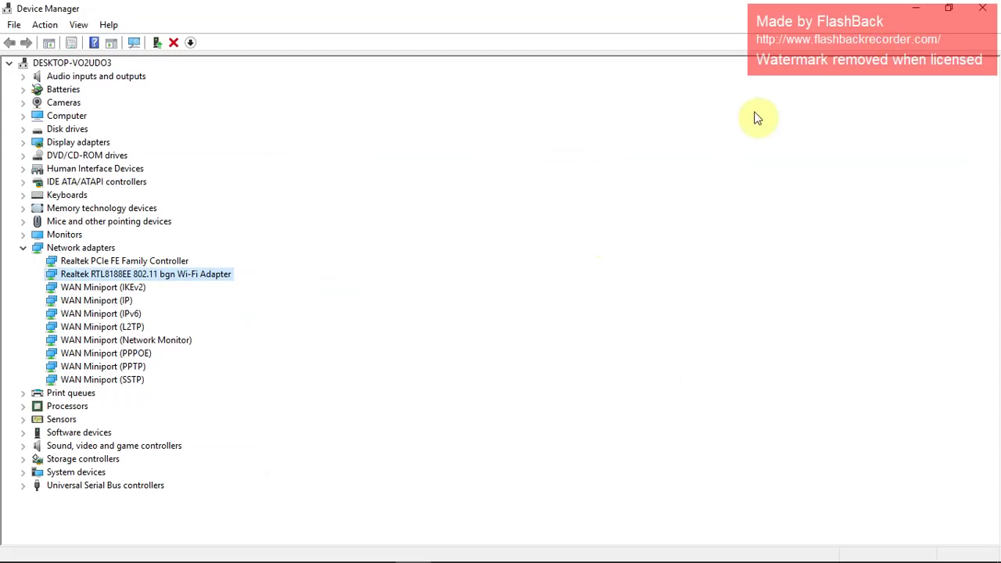
Minimize Device Manager and open Network & Internet settings from the taskbar network icon.
left_click(914, 11)
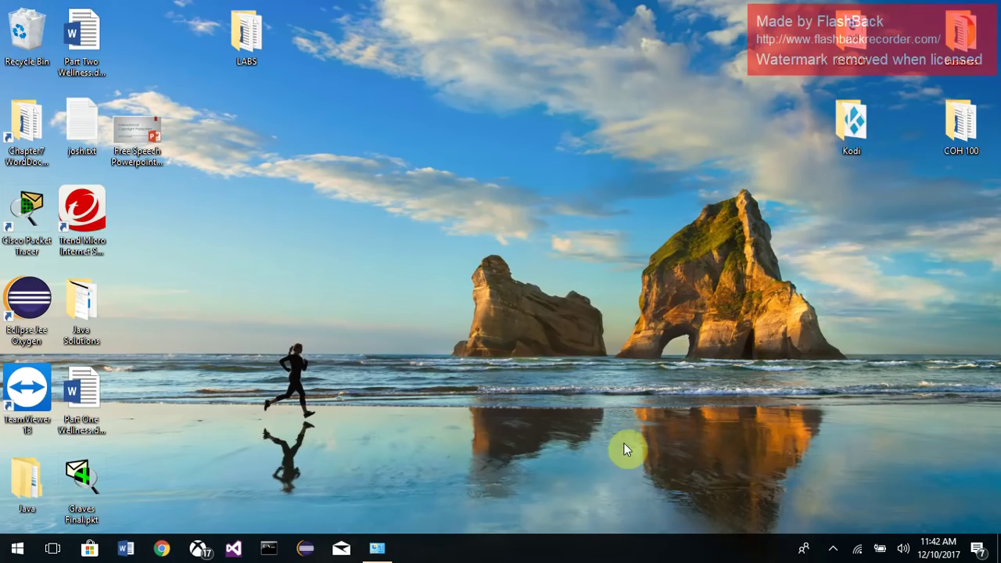
right_click(856, 548)
left_click(851, 524)
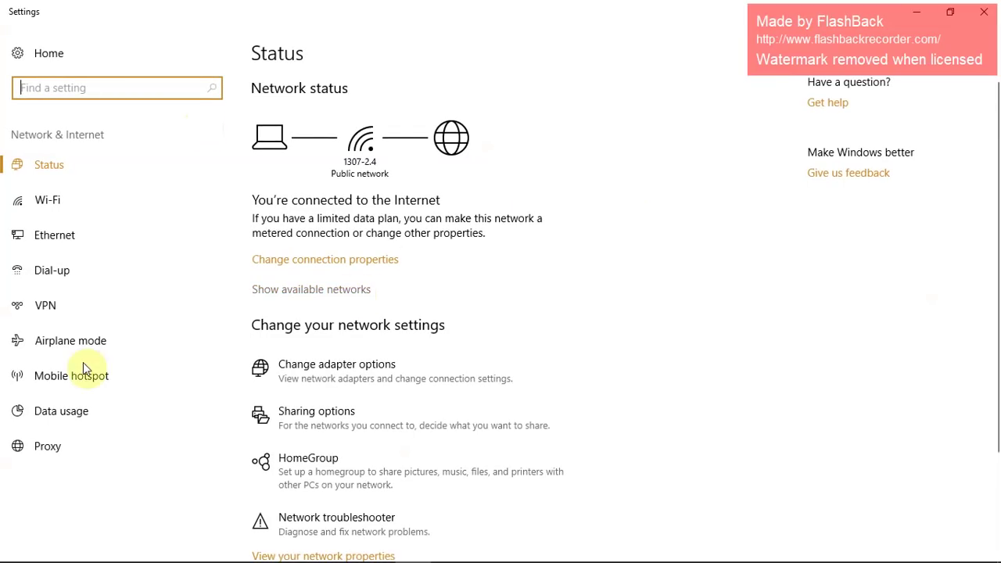
Disable and re-enable the Wi-Fi adapter under Change adapter options, then close Network Connections.
left_click(334, 368)
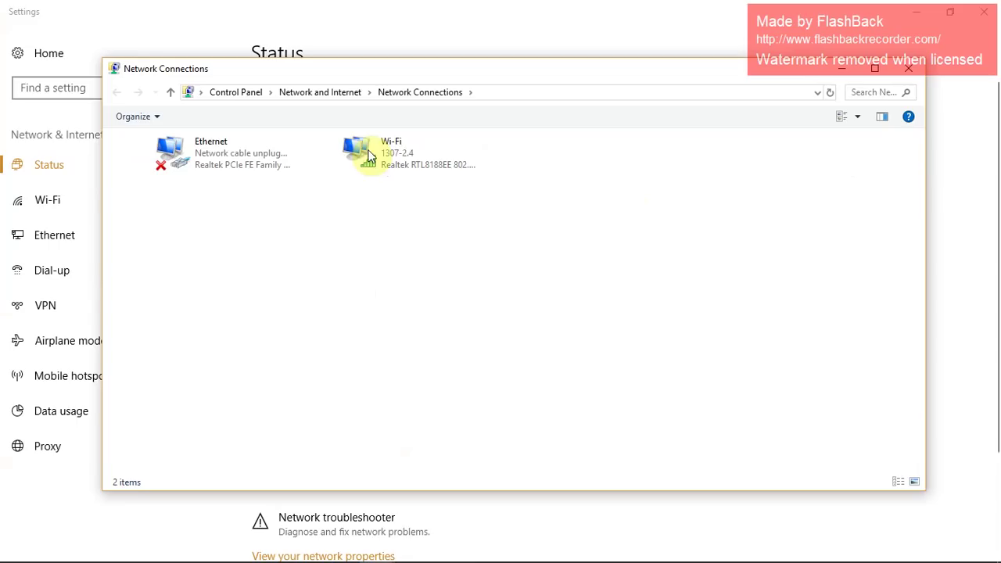
right_click(393, 149)
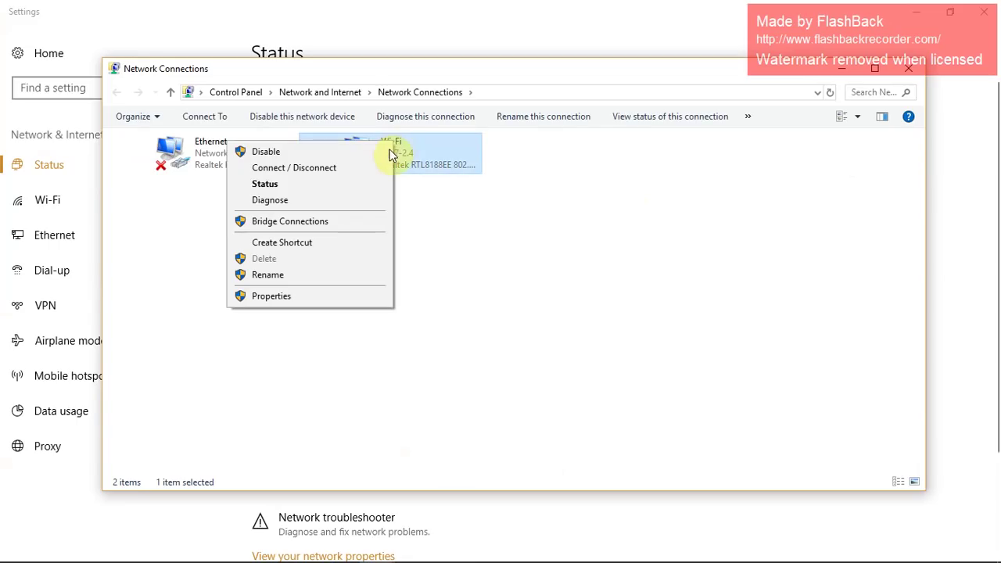
left_click(347, 157)
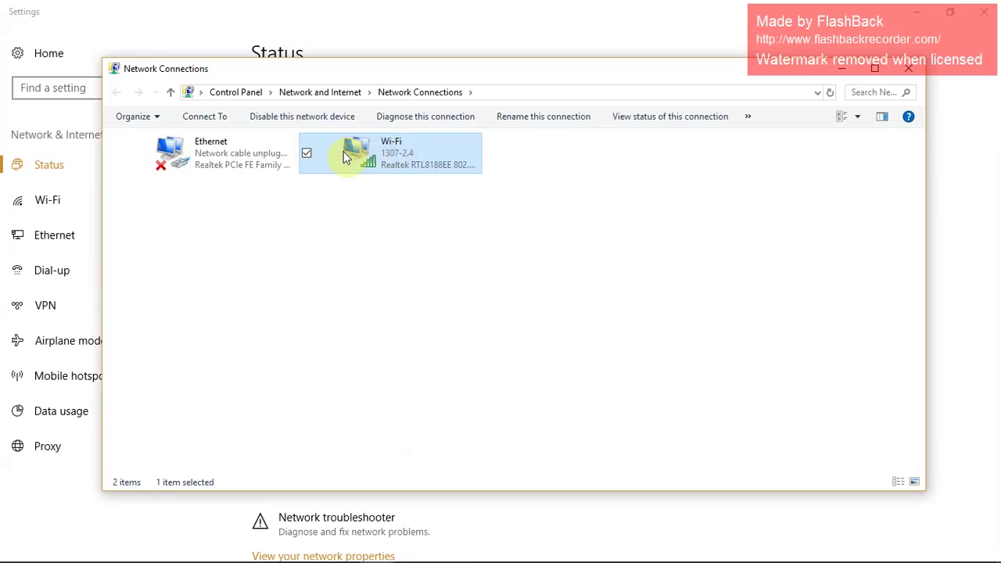
right_click(391, 155)
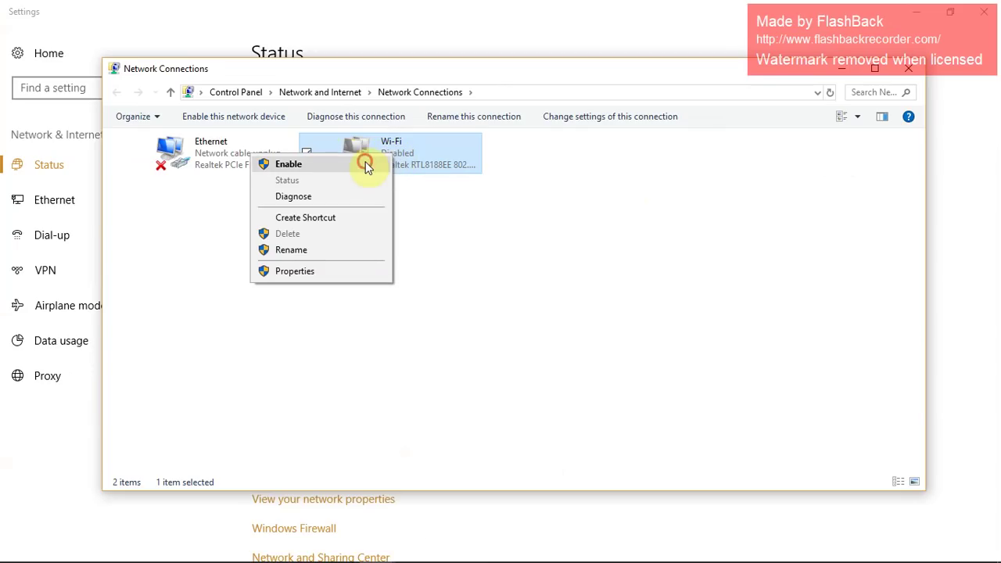
left_click(367, 165)
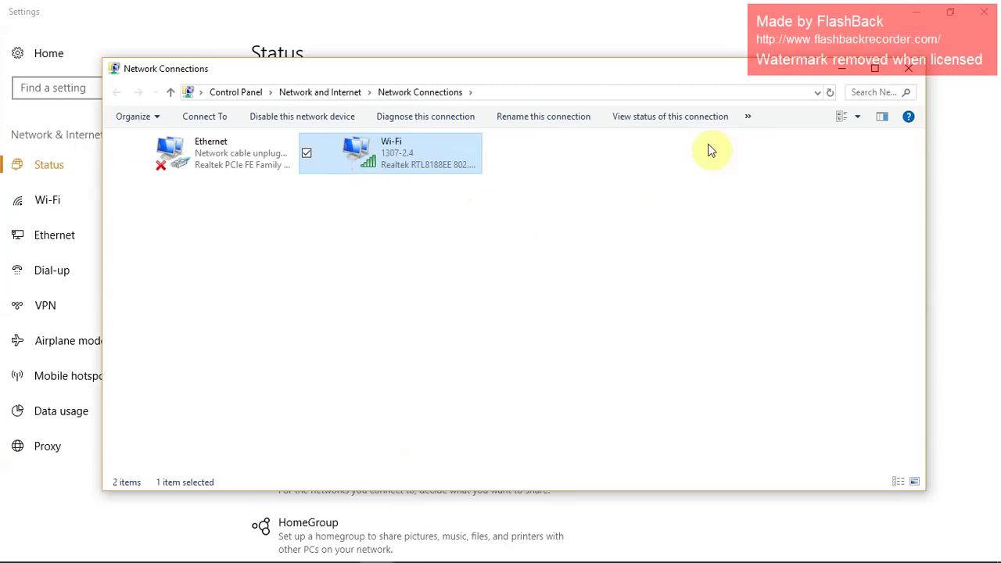
left_click(905, 71)
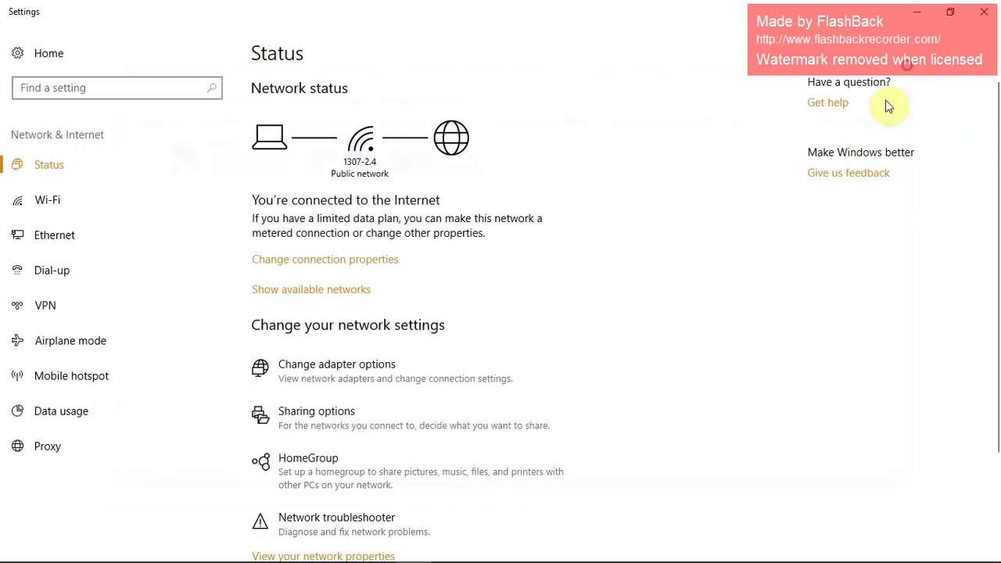
Minimize Settings, search 'cmd', and run Command Prompt as administrator, approving the UAC prompt.
left_click(923, 21)
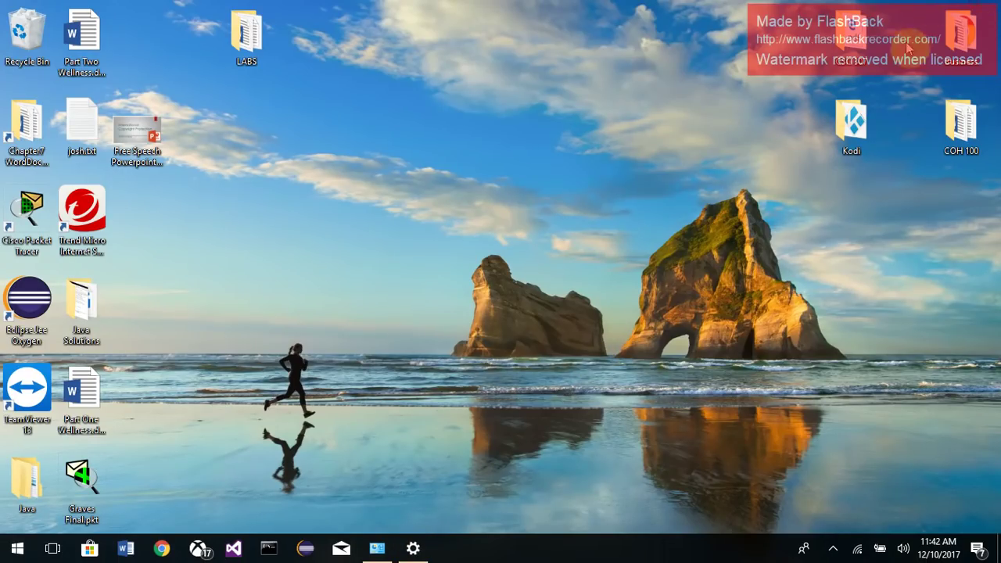
right_click(24, 552)
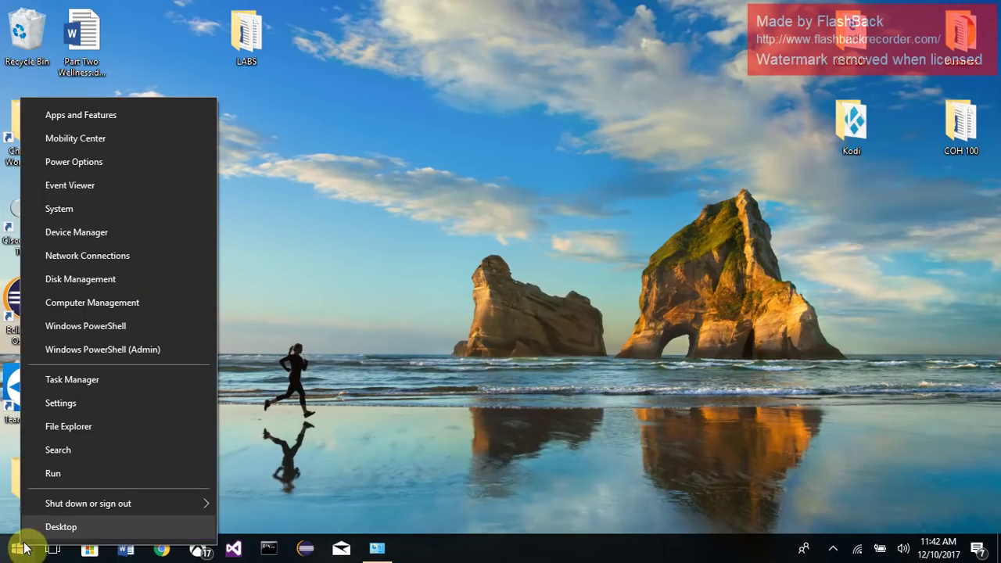
left_click(102, 447)
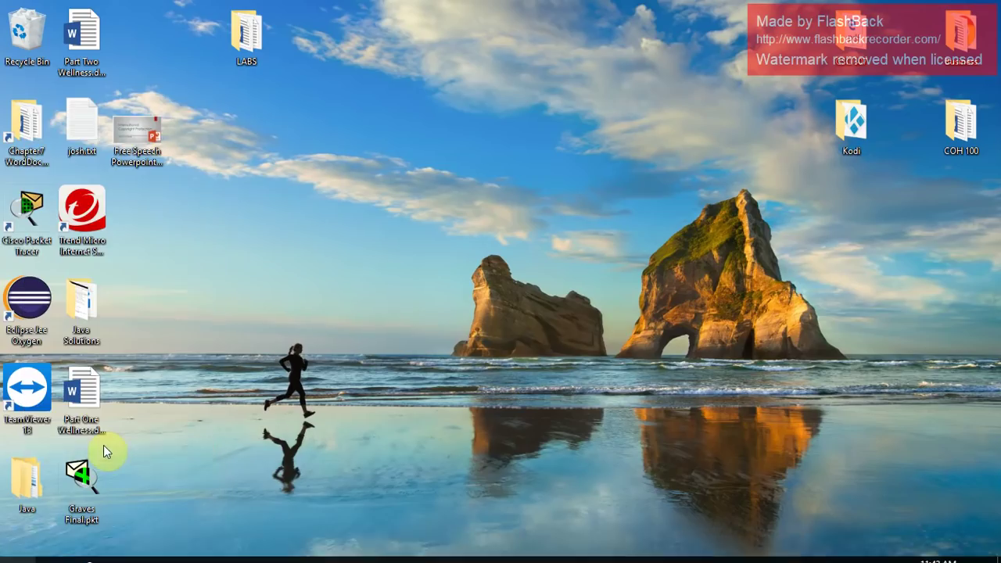
type("cmd")
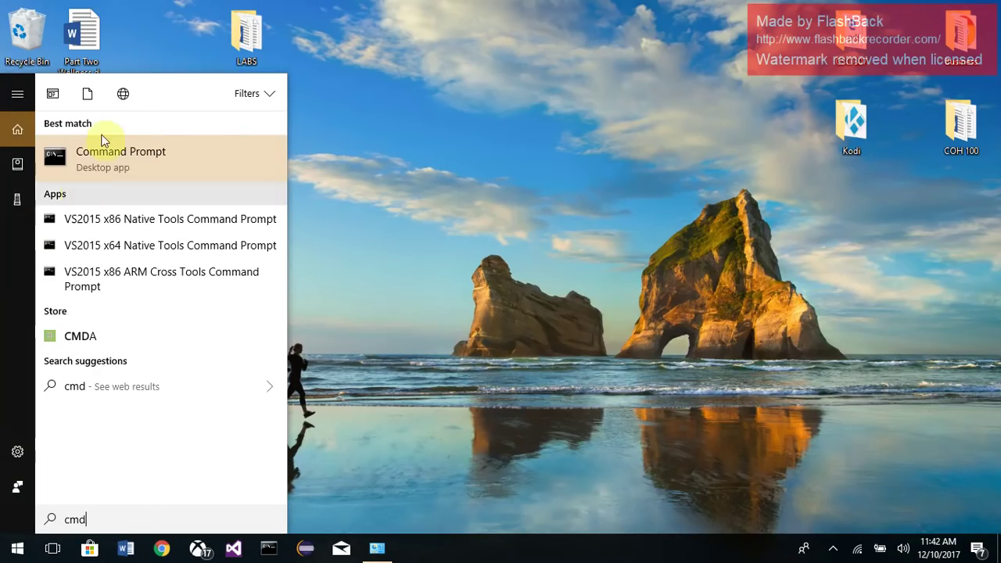
left_click(170, 160)
right_click(171, 164)
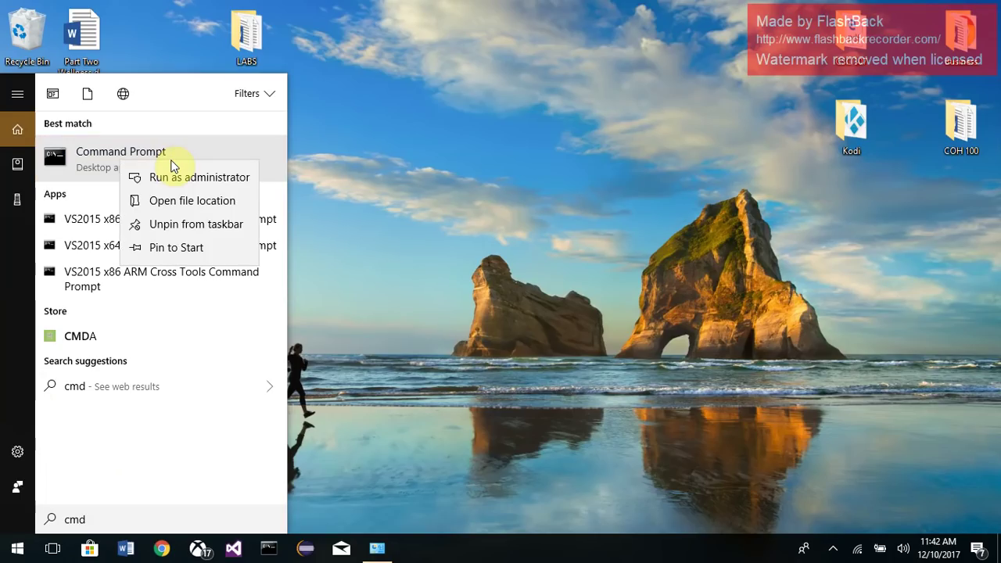
left_click(174, 177)
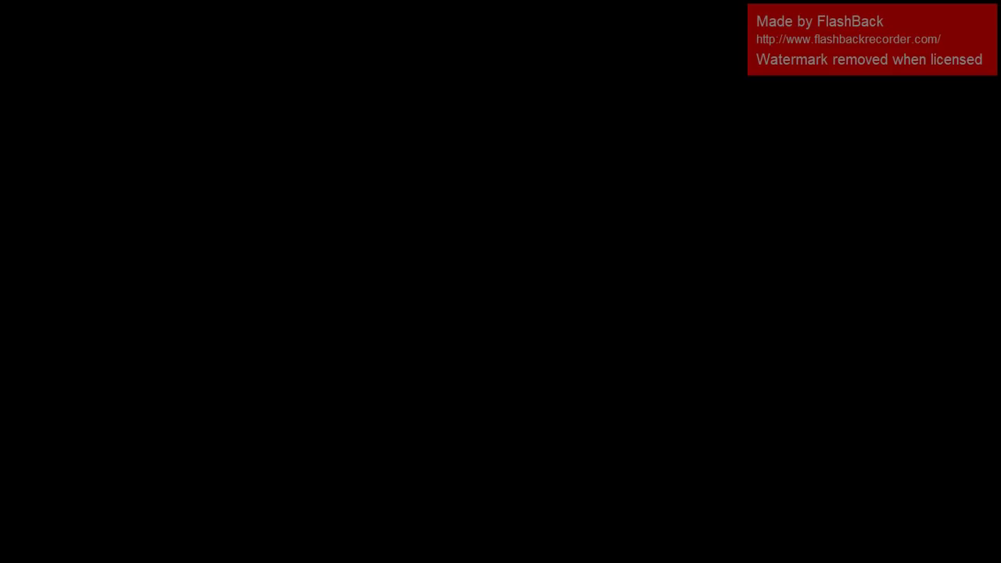
left_click(468, 350)
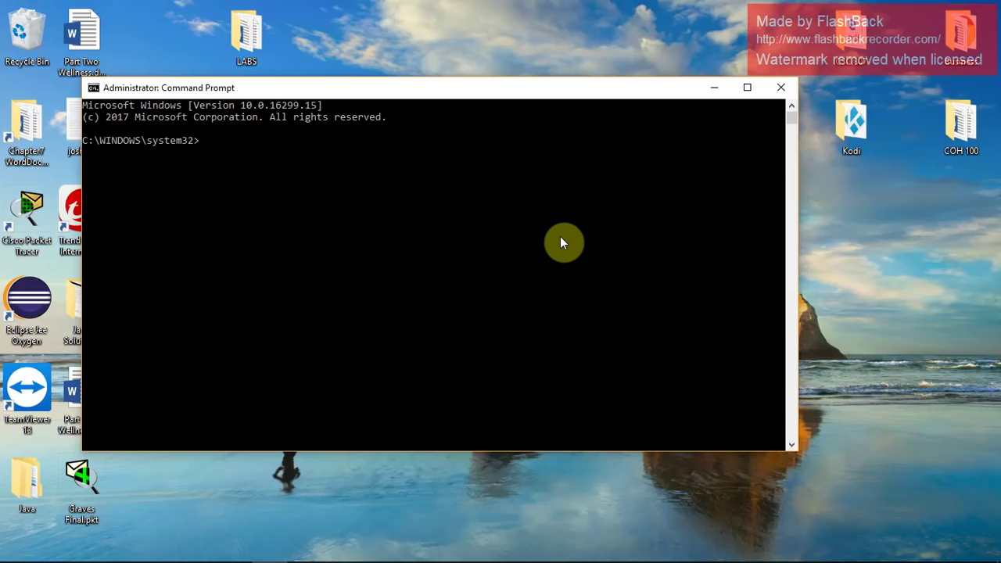
Run 'netsh ?' to list netsh contexts, then start typing 'netsh int ip reset'.
type("netsh ?")
key("Return")
scroll(504, 265, "up", 2)
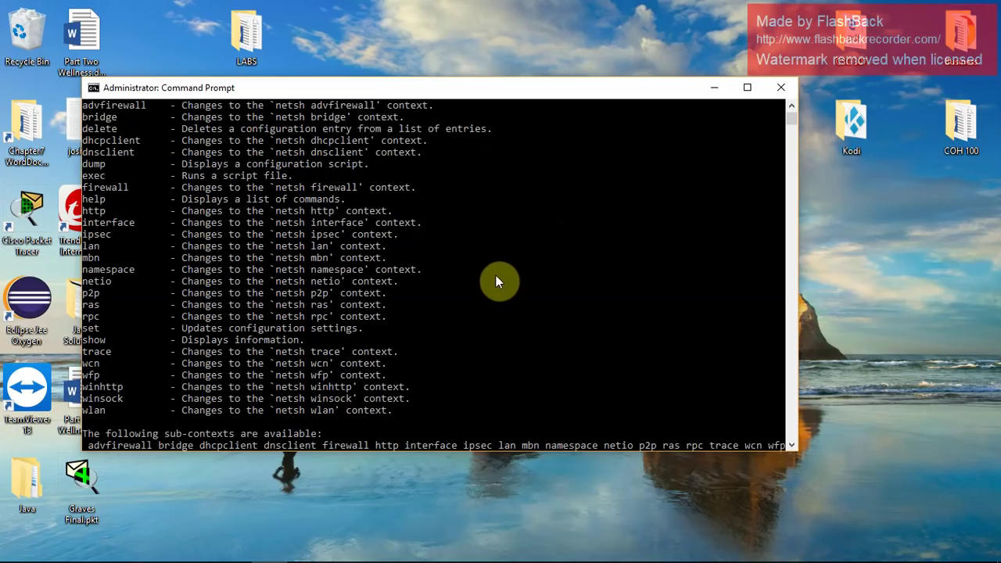
scroll(501, 283, "down", 3)
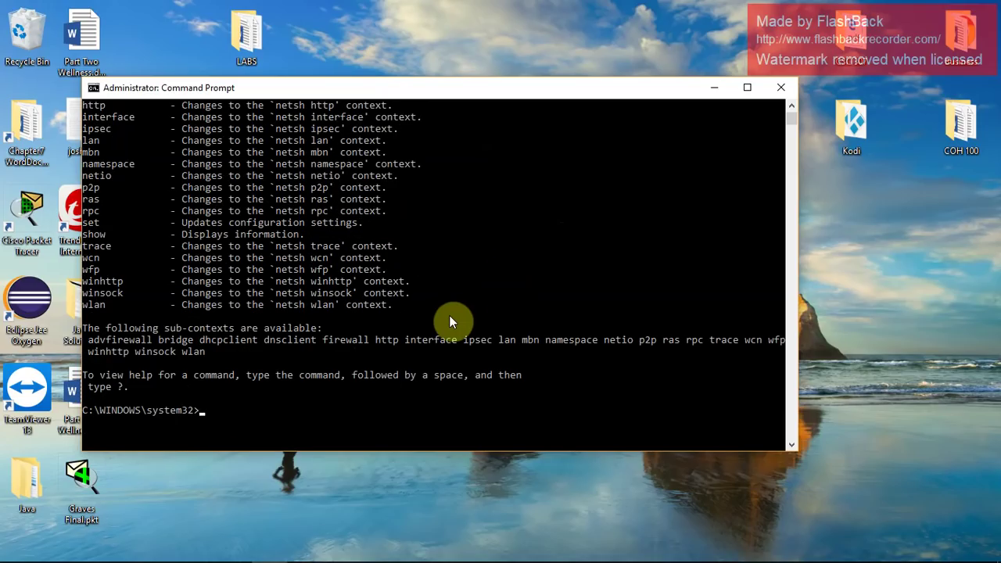
type("netsh int ip resest")
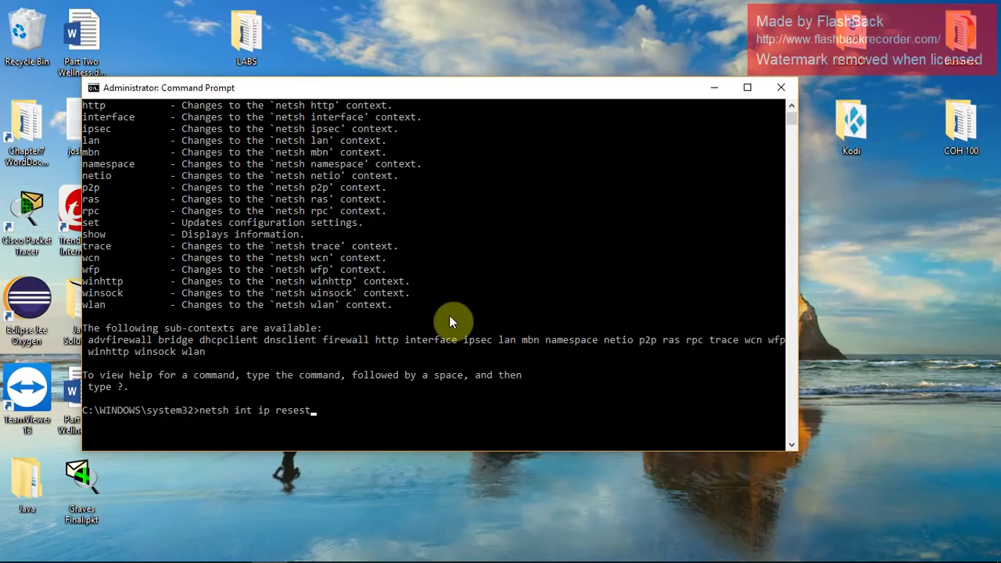
Correct the typo and run 'netsh int ip reset' to reset the TCP/IP stack.
key("BackSpace")
key("BackSpace")
key("BackSpace")
type("et")
key("Return")
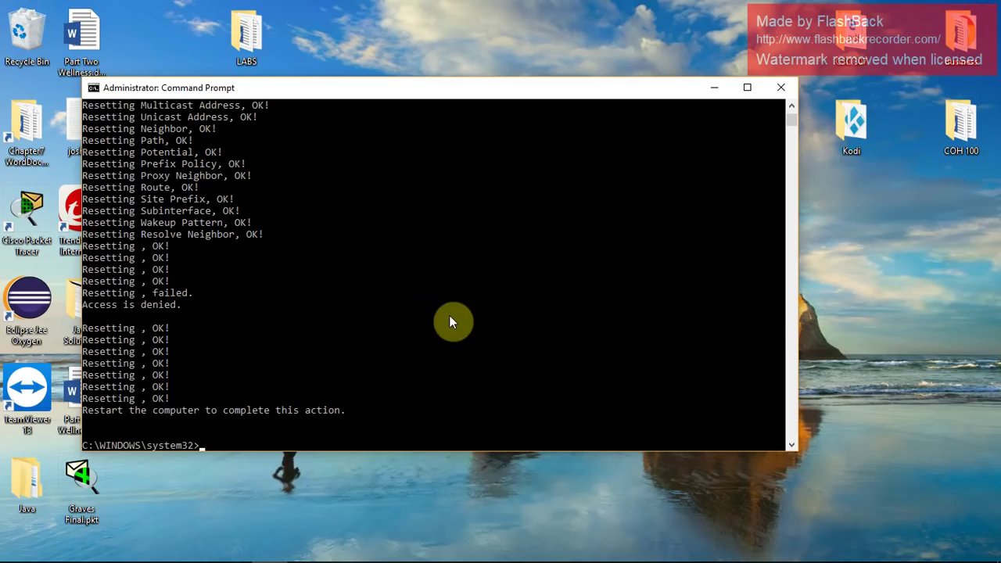
Review the reset results, one access-denied failure and a restart request, then close Command Prompt.
scroll(241, 261, "down", 2)
scroll(236, 258, "up", 15)
scroll(237, 258, "up", 8)
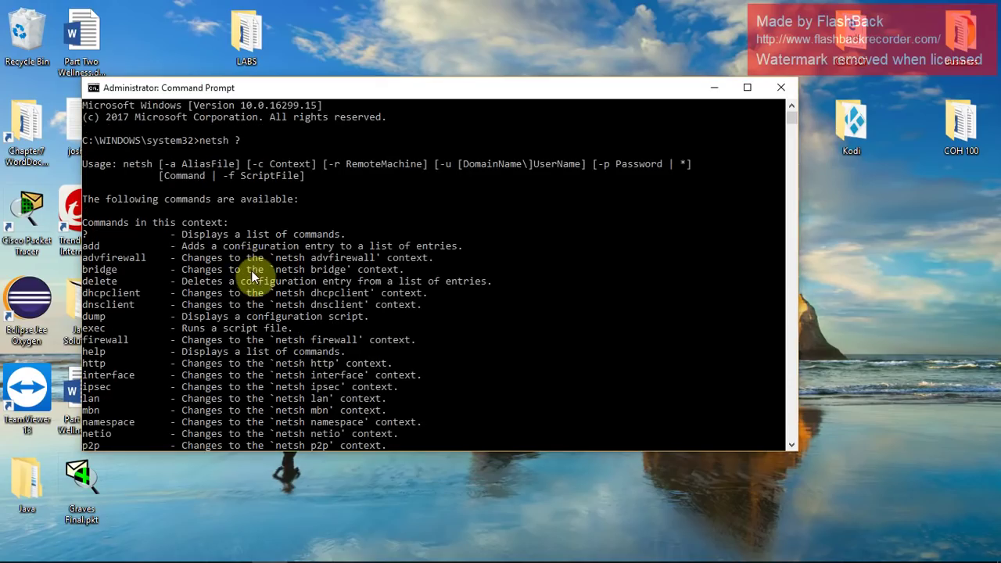
scroll(253, 273, "down", 12)
scroll(199, 362, "down", 2)
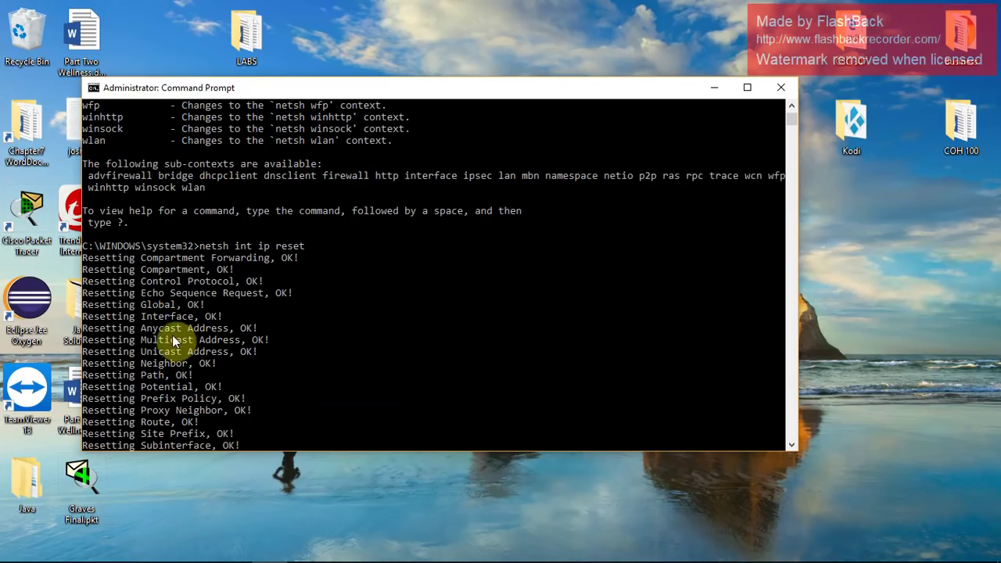
scroll(266, 344, "down", 12)
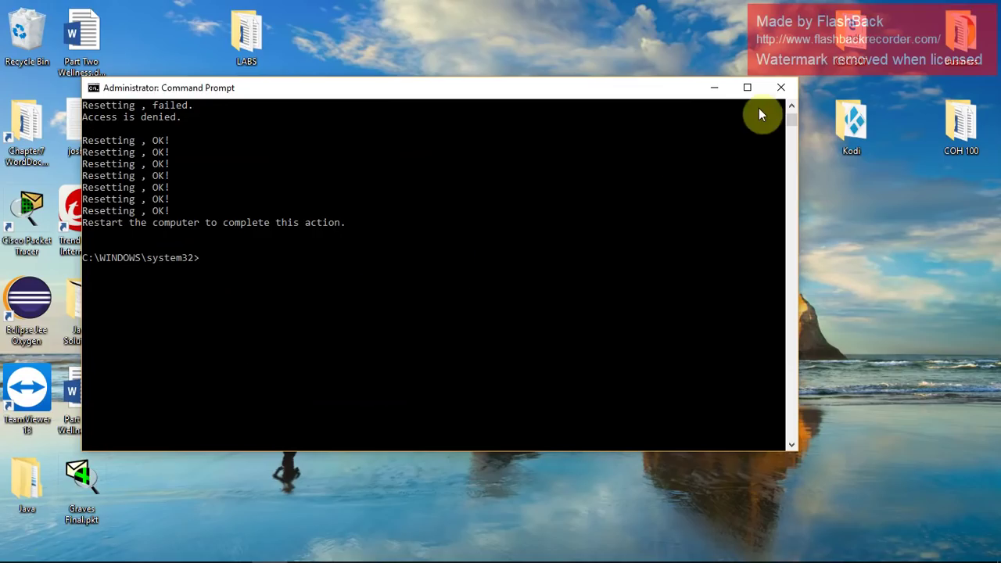
left_click(782, 89)
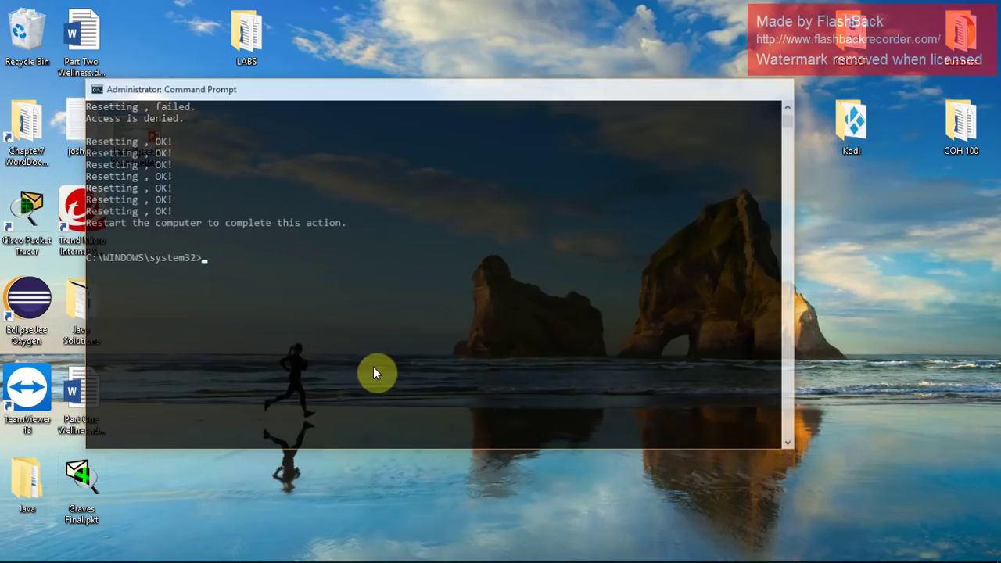